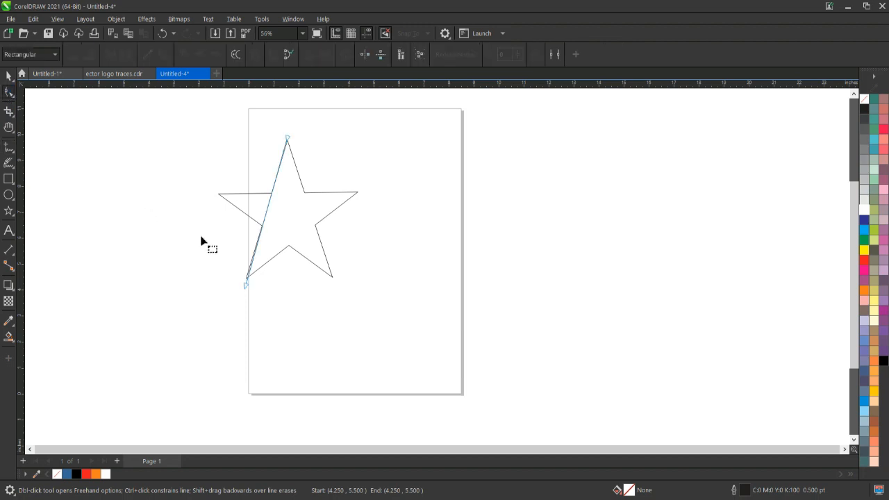
Convert the straight line across the star to a curve, bending it inward and extending its ends past the star's points
drag(254, 297, 255, 297)
click(163, 56)
drag(270, 207, 286, 212)
click(245, 285)
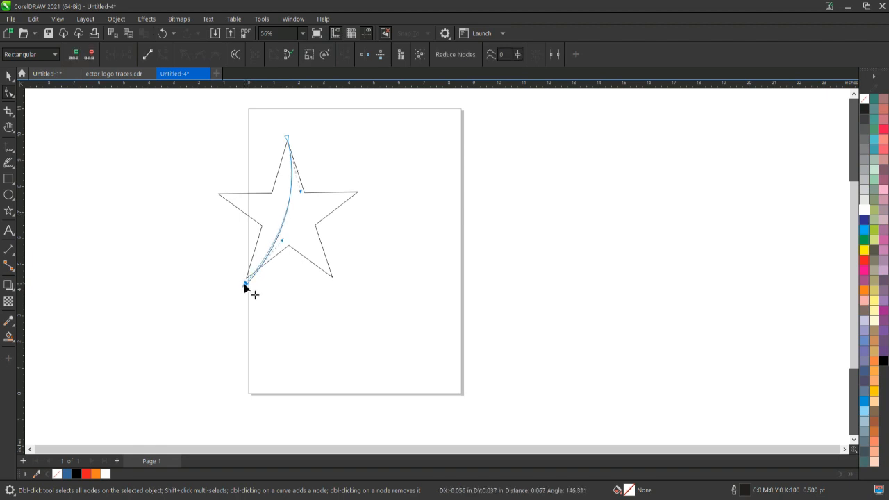
click(286, 135)
drag(299, 185, 306, 202)
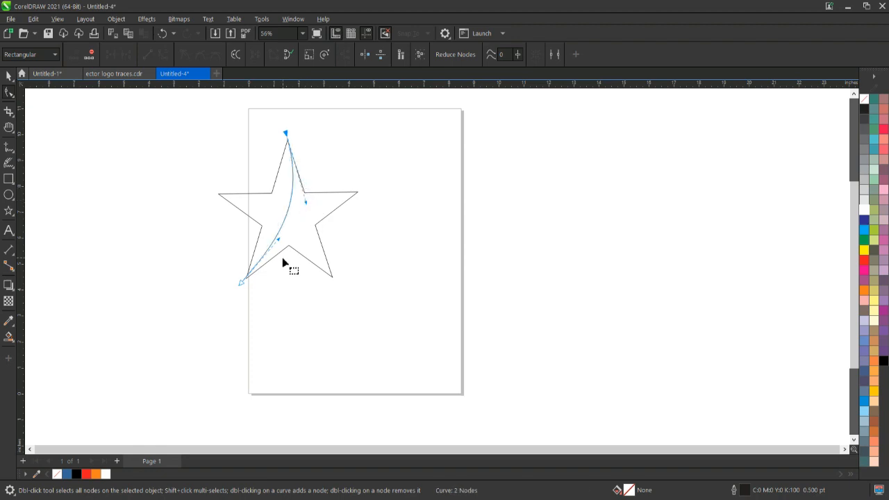
drag(278, 242, 298, 243)
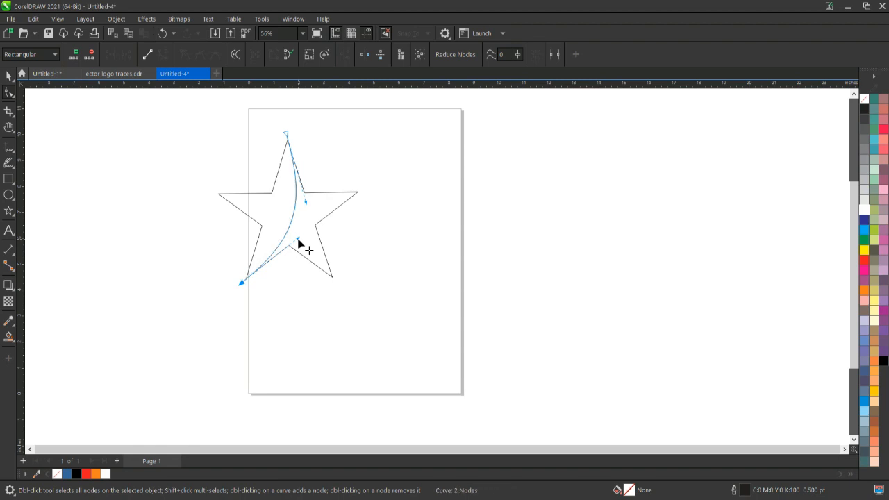
Smart-fill the star region beside the curve with blue, and delete the dividing curve and the original star outline
click(9, 338)
click(282, 208)
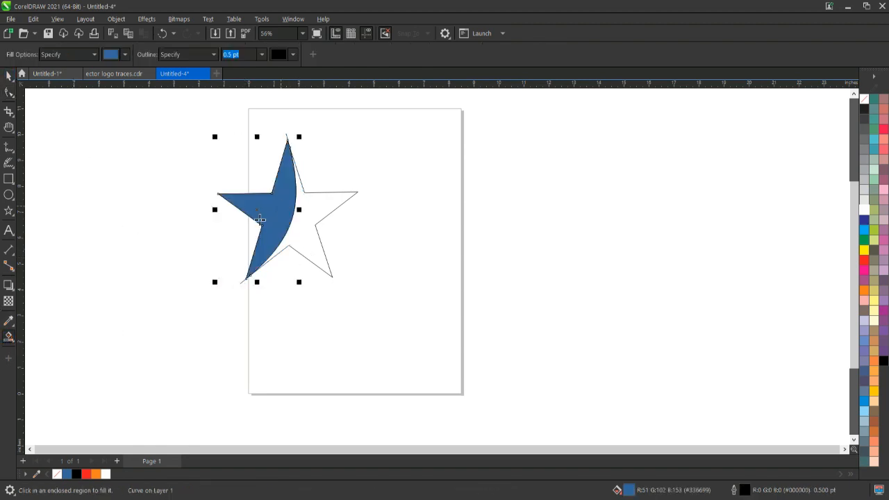
click(8, 76)
click(245, 282)
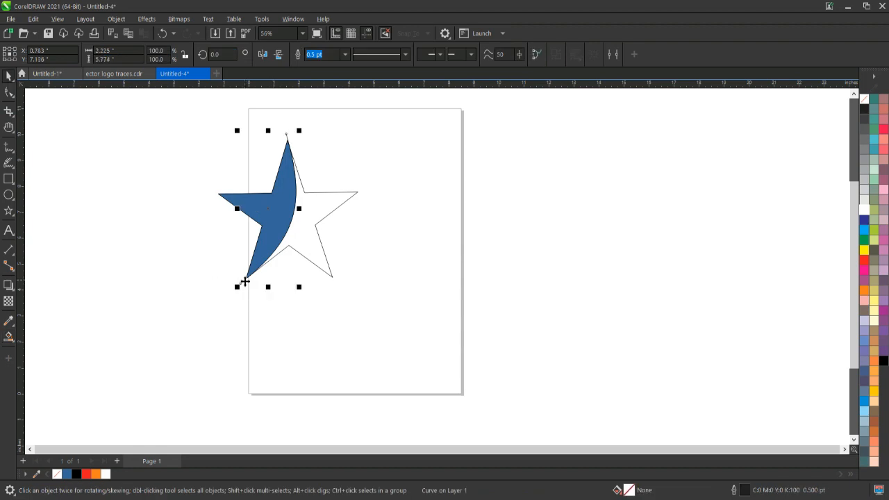
key(Delete)
key(Delete)
key(Delete)
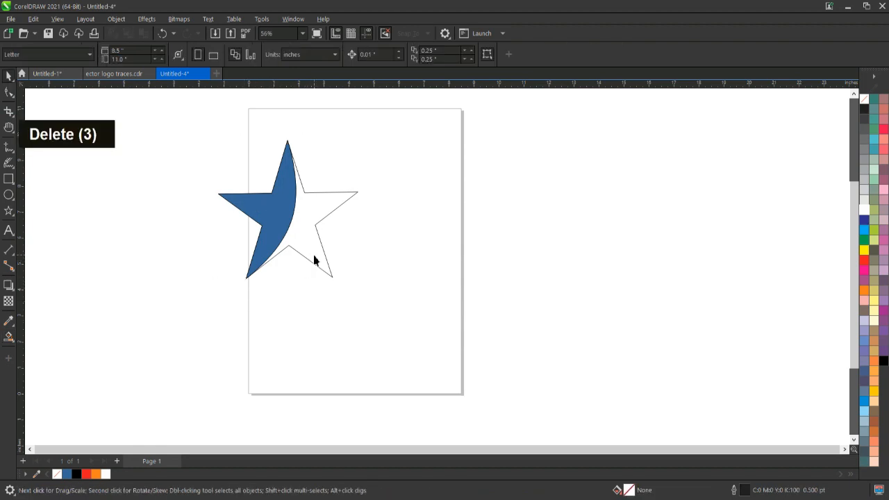
click(315, 258)
key(Delete)
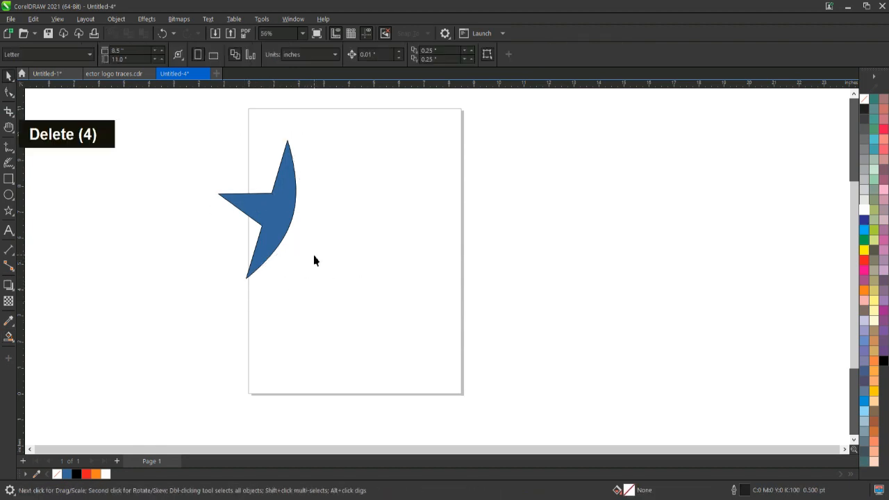
Delete the two inner corner nodes of the blue shape with the Shape tool
click(277, 214)
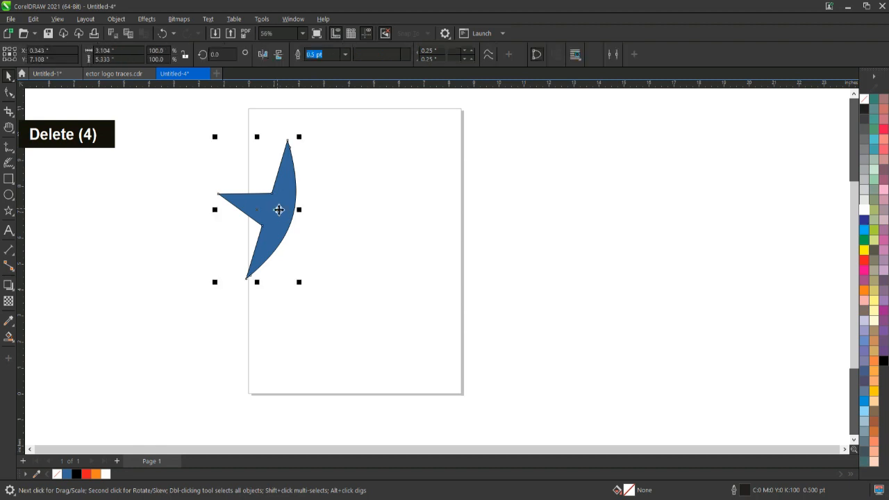
click(8, 93)
double_click(271, 195)
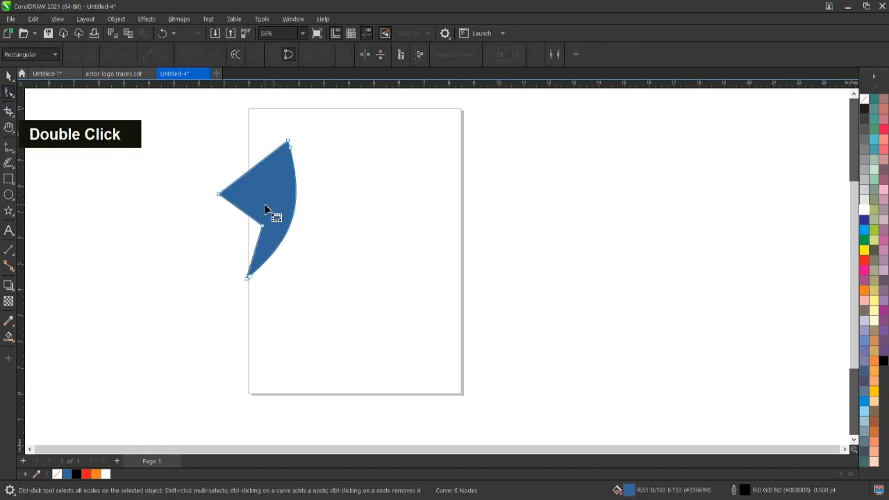
double_click(263, 225)
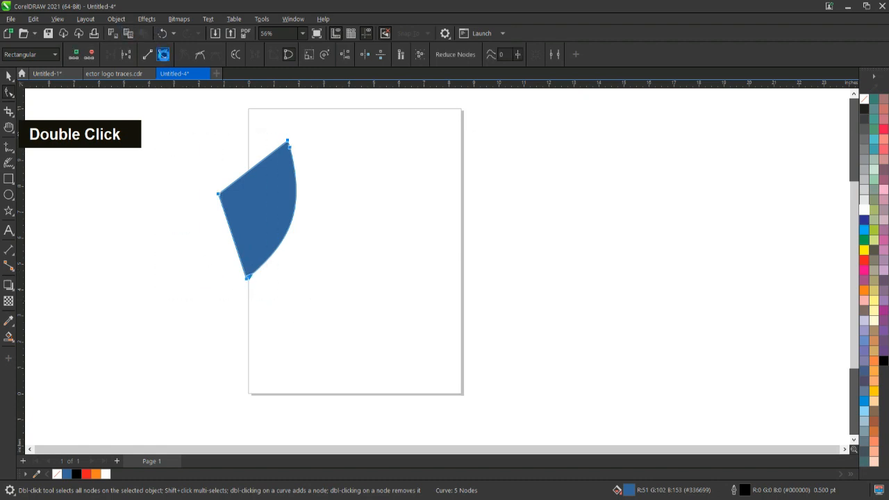
Bend the blue shape's two straight outer edges inward into smooth concave curves
drag(246, 173, 257, 197)
drag(236, 254, 245, 234)
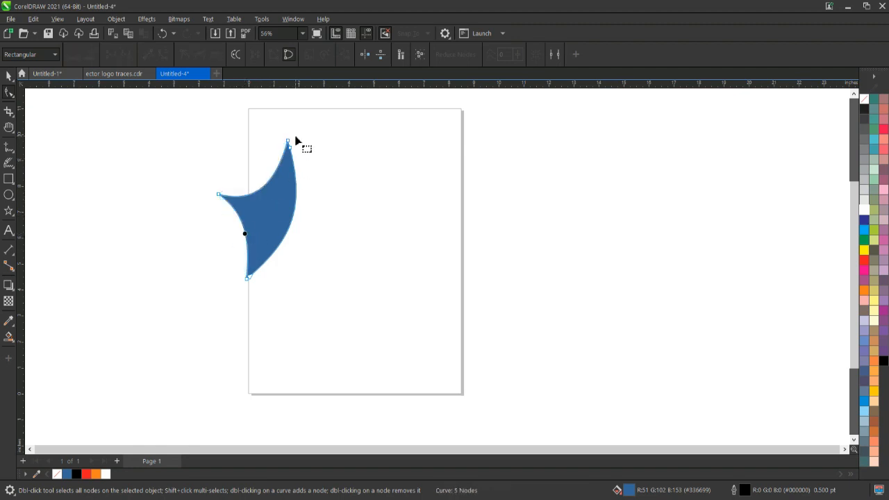
click(288, 141)
mouse_move(278, 183)
mouse_down()
mouse_move(284, 199)
mouse_move(264, 206)
mouse_move(279, 196)
mouse_up()
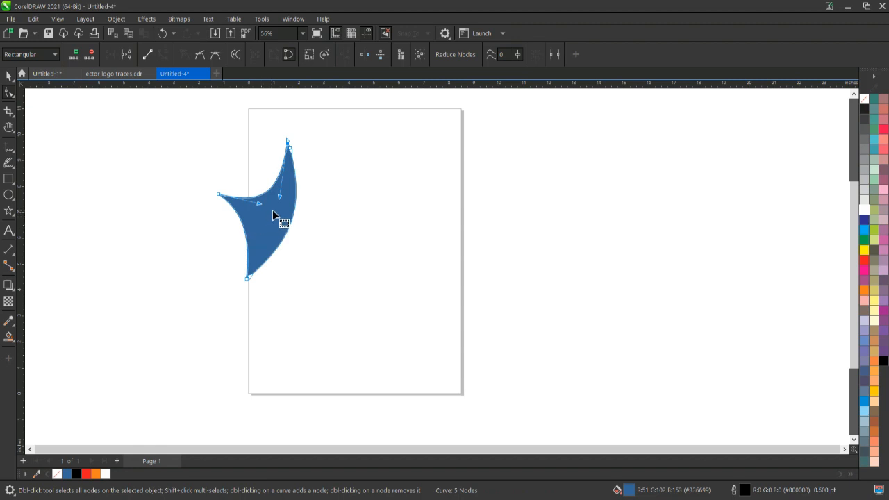
Draw a five-pointed star about 5.9 by 5.7 inches beside the blue shape and convert it to curves
click(9, 75)
click(8, 211)
drag(355, 192, 400, 254)
click(9, 76)
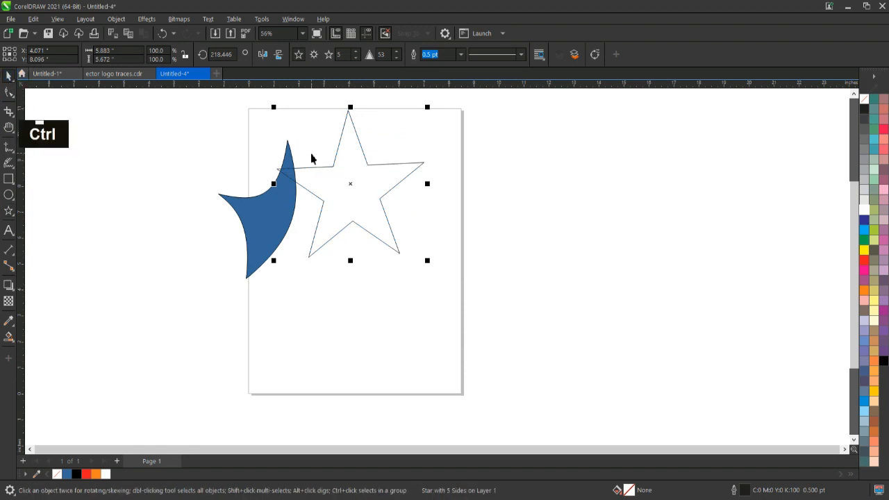
key(ctrl+q)
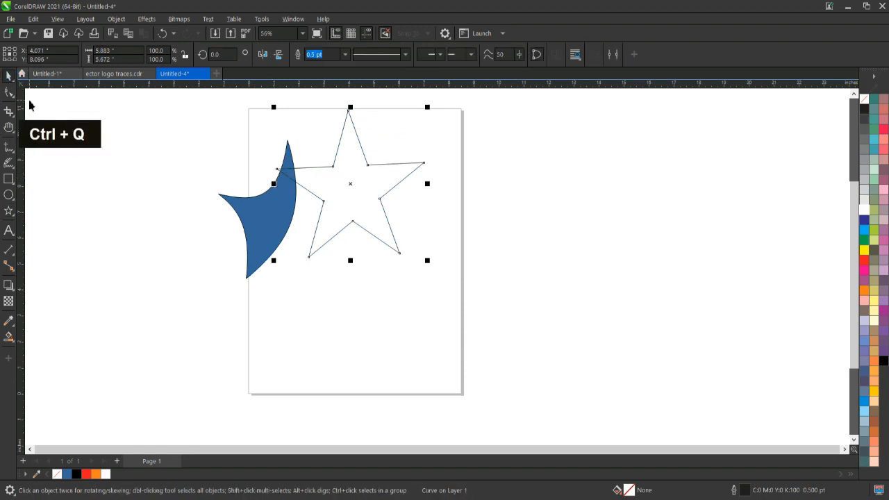
Delete the node at the new star's top point
click(9, 93)
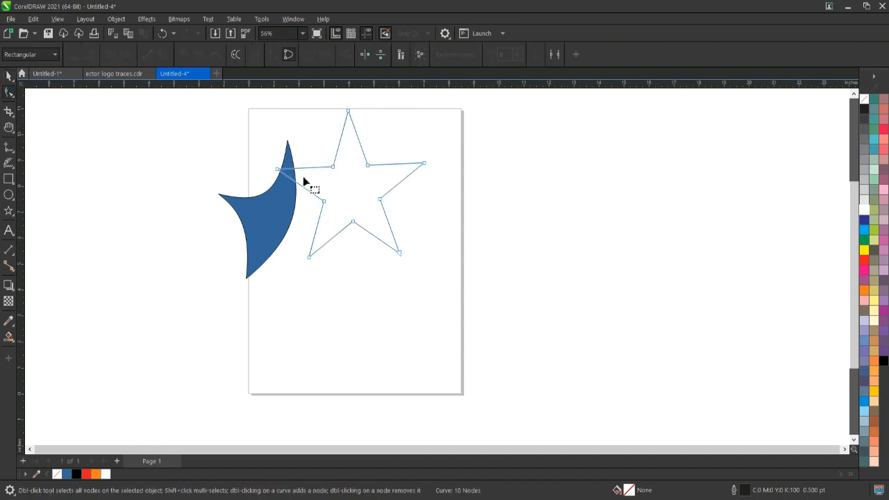
double_click(348, 112)
key(space)
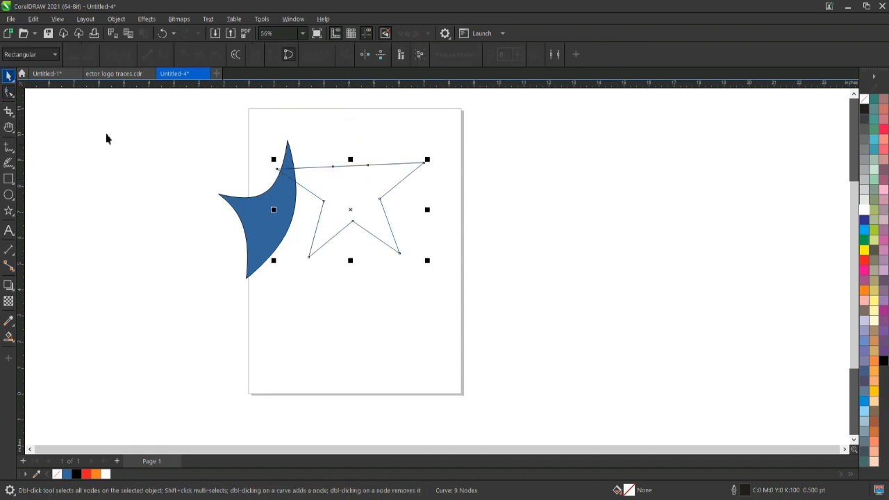
Fit the blue shape over the star, scaled to about 130% and rotated to about 351.7 degrees
drag(272, 212, 338, 182)
scroll(388, 142, up, 1)
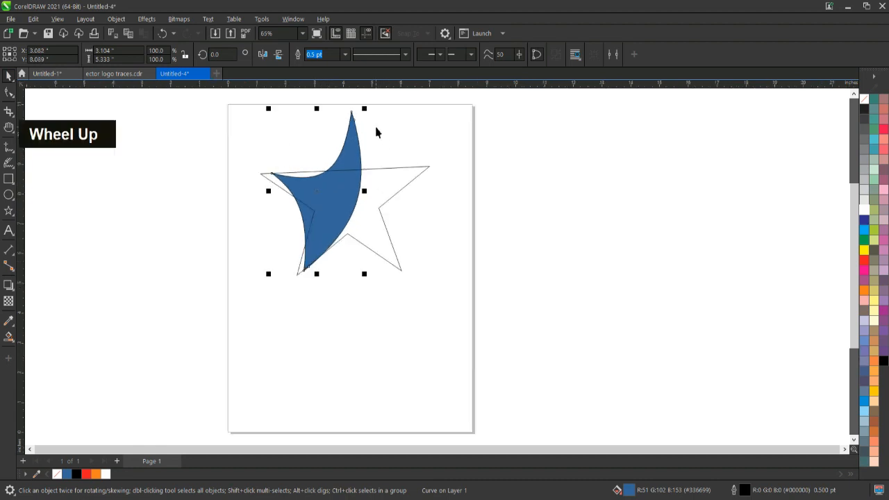
scroll(376, 132, up, 3)
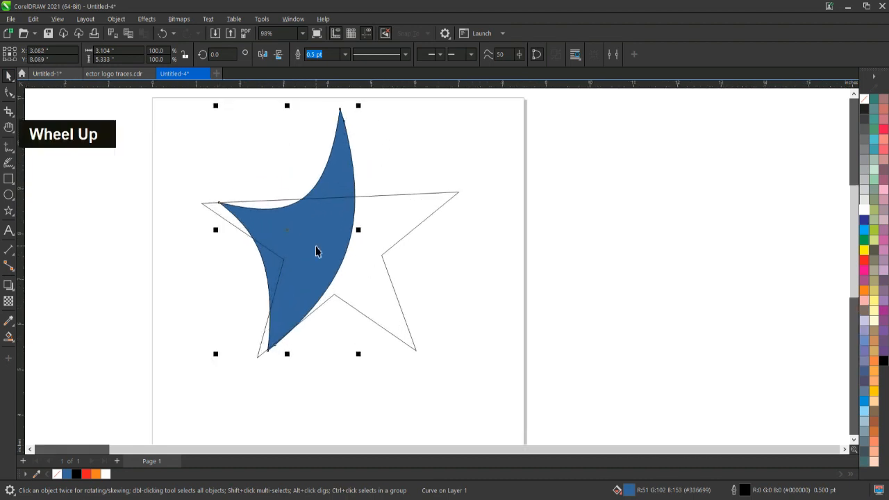
drag(353, 355, 380, 383)
drag(338, 313, 317, 282)
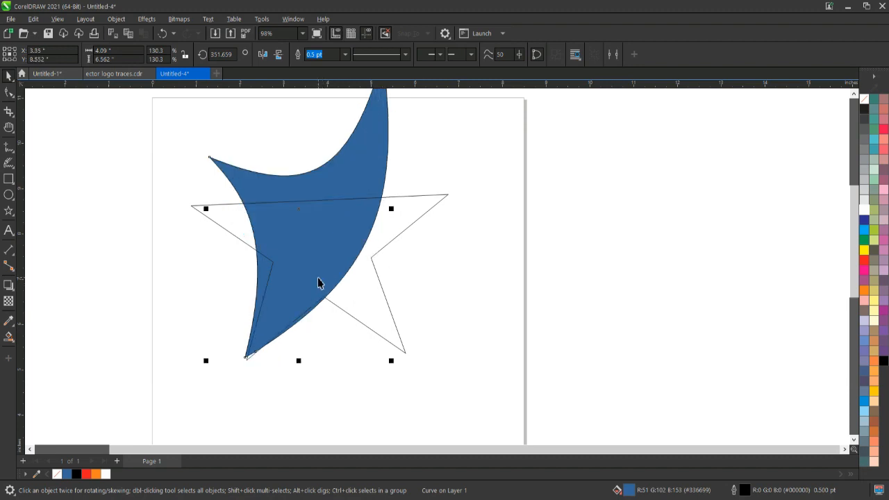
scroll(471, 116, up, 1)
scroll(470, 117, down, 2)
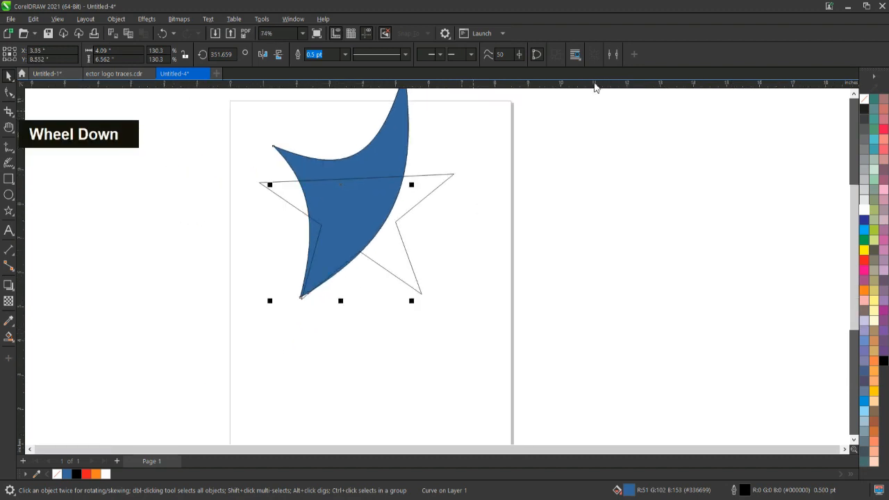
Nudge the blue shape down and sideways to align its lower tip with the star's lower-left point
click(853, 98)
click(853, 98)
key(Down)
key(Down)
key(Down)
key(Down)
key(Down)
key(Down)
key(Right)
key(Right)
key(Right)
key(Right)
key(Right)
key(Right)
key(Right)
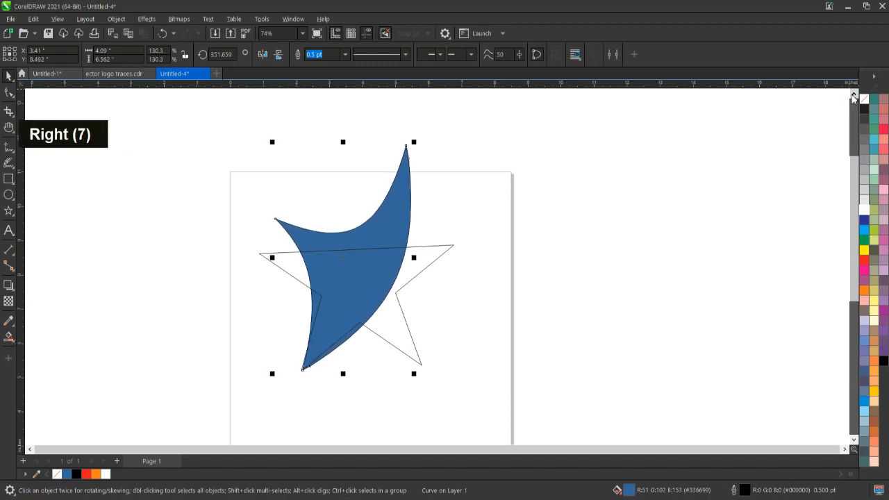
key(Left)
Curve the lower part of the blue shape's left edge further inward by adjusting the bottom node's handle
click(9, 93)
click(303, 372)
drag(325, 282, 354, 291)
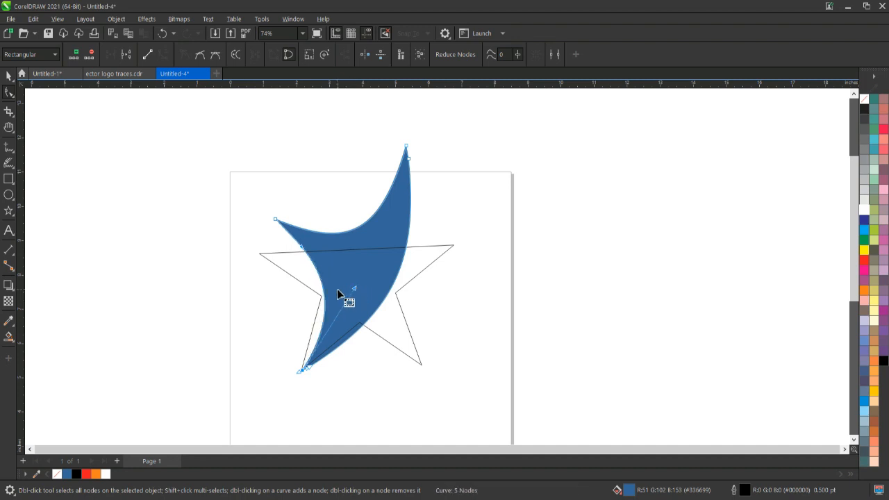
Recolor the curved shape red and fill the star cyan, placing the star behind it
click(8, 77)
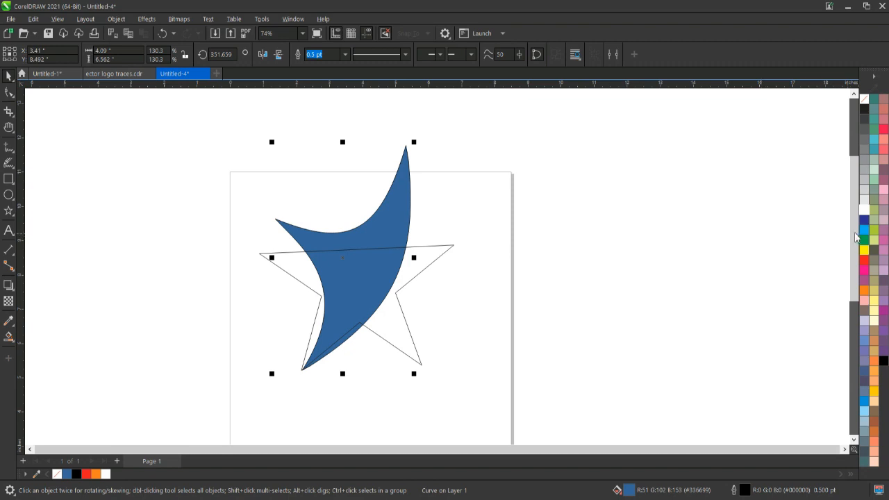
click(389, 349)
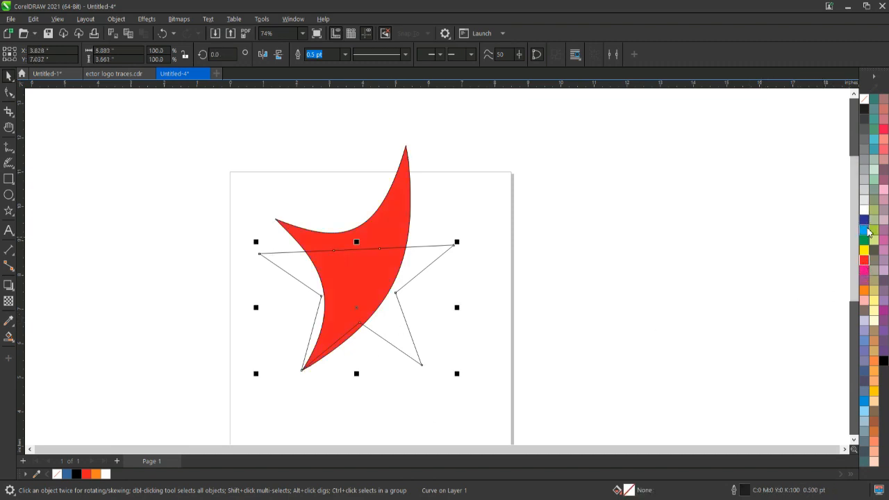
click(865, 231)
key(shift+Page_Down)
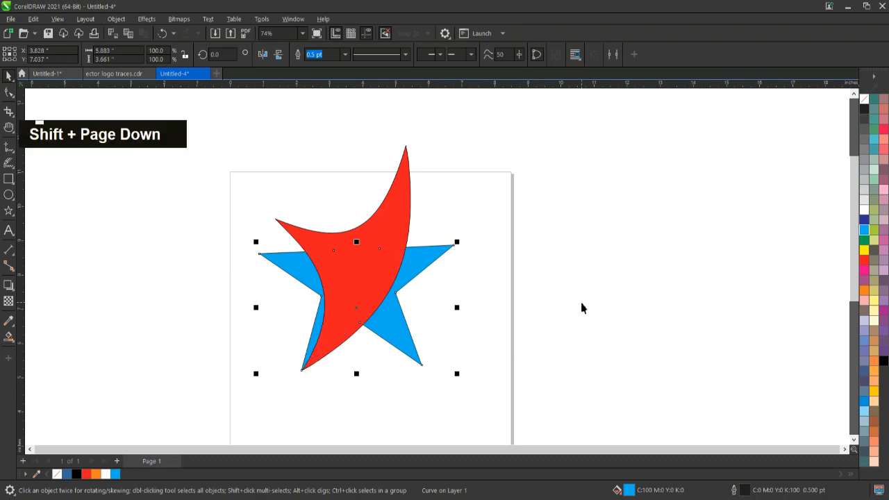
click(214, 303)
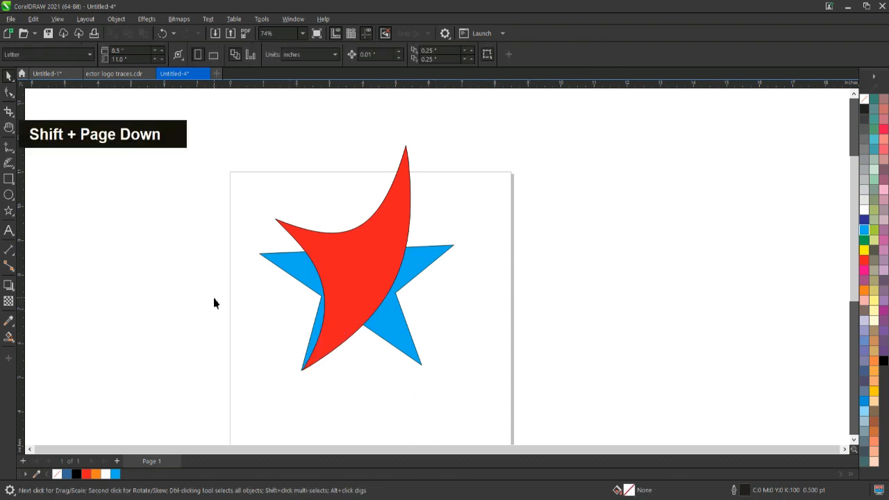
Draw a circle about 1.18 inches across above the red shape's concave top edge as the figure's head
click(370, 264)
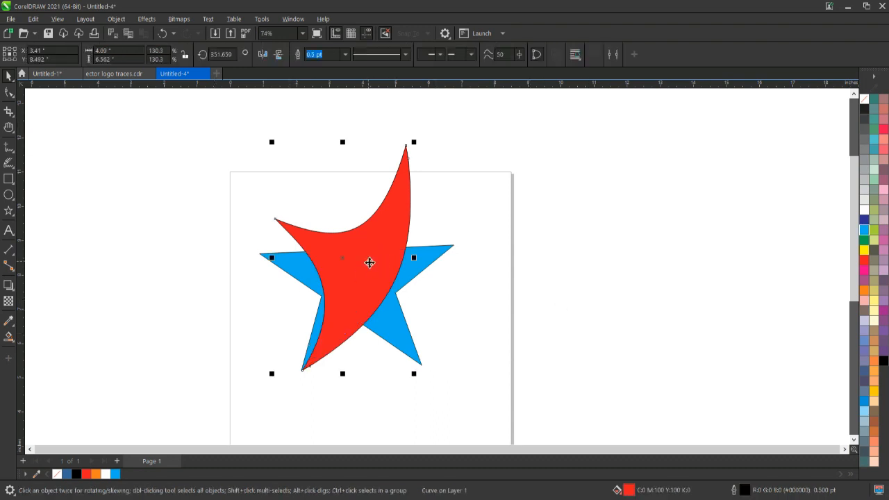
click(8, 196)
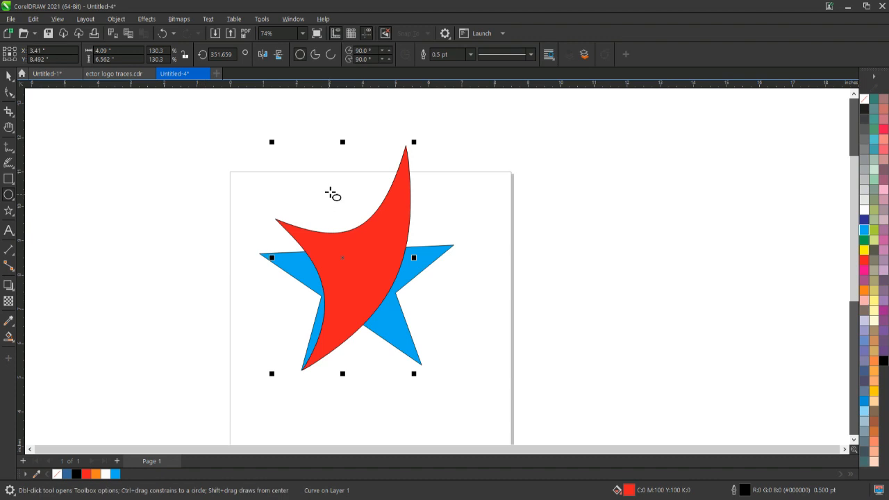
mouse_move(329, 187)
mouse_down()
mouse_move(365, 230)
mouse_move(342, 198)
mouse_up()
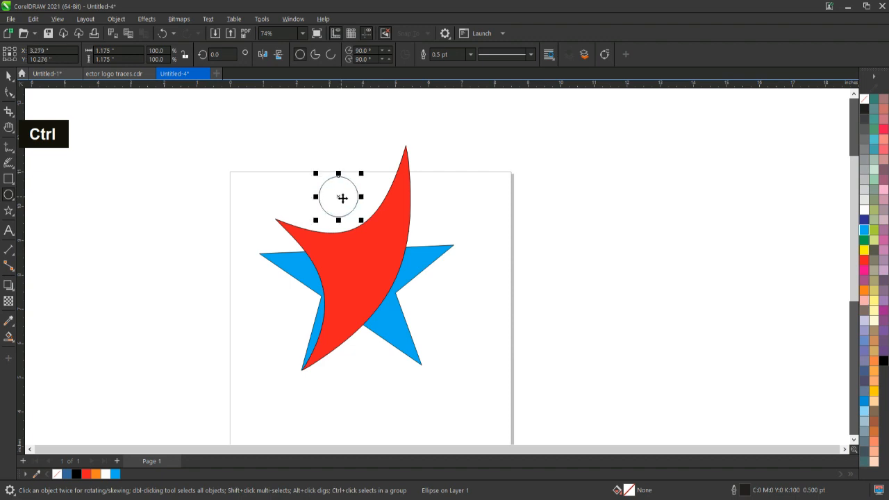
click(6, 78)
Fill the head circle with red and remove its outline
click(863, 261)
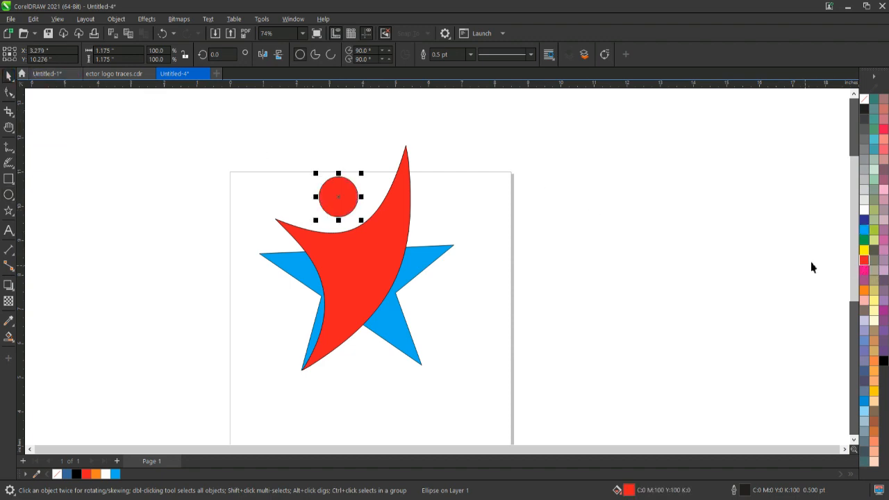
right_click(873, 116)
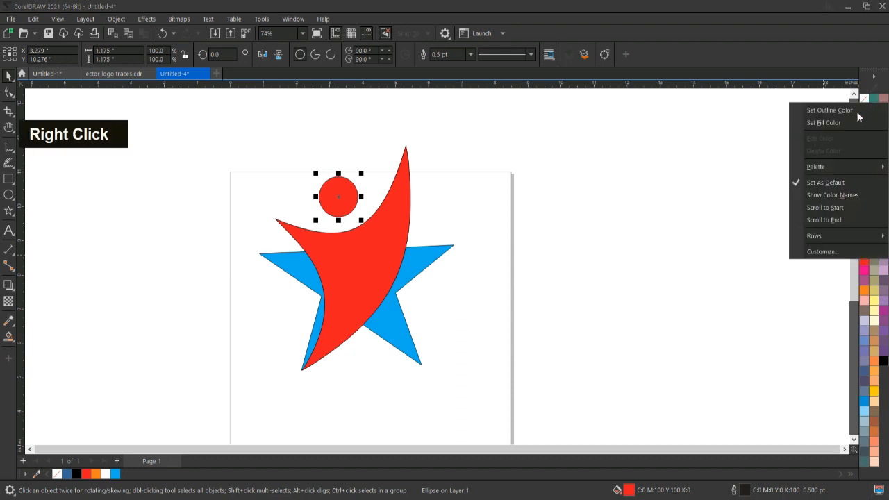
click(829, 111)
click(686, 214)
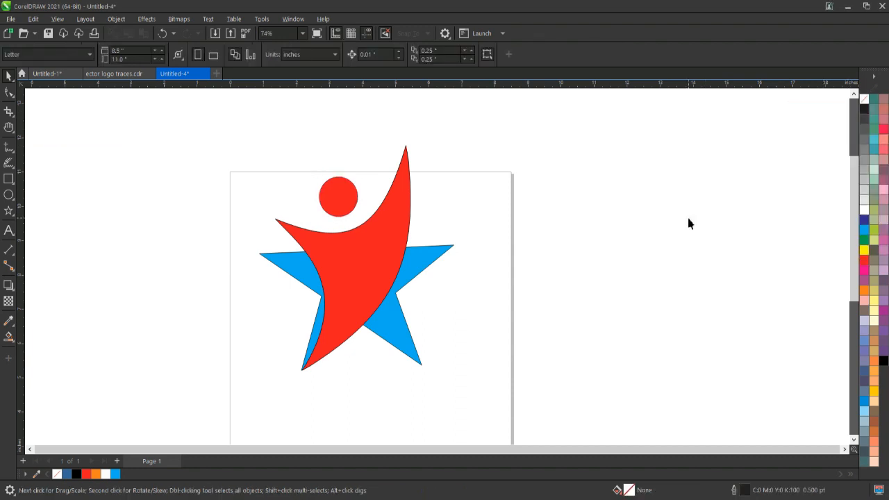
Apply a red-to-white linear fountain fill to the red body shape, running from its upper middle to its lower tip
click(379, 291)
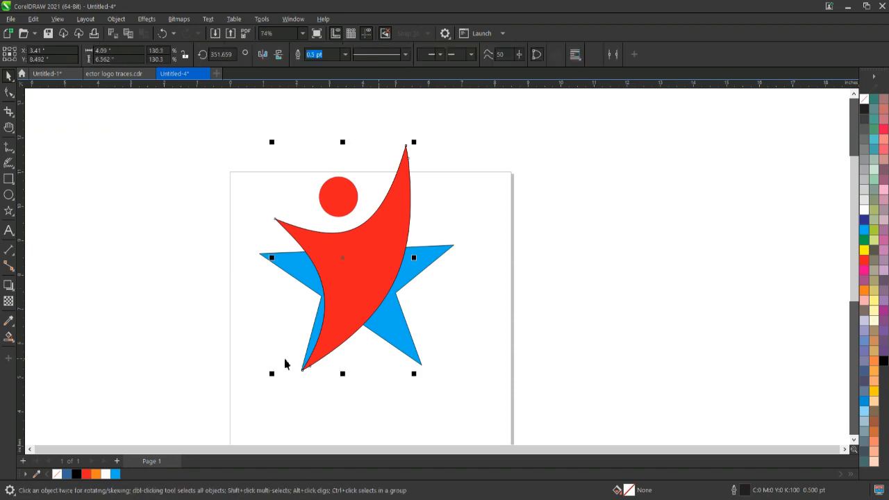
click(14, 345)
click(33, 338)
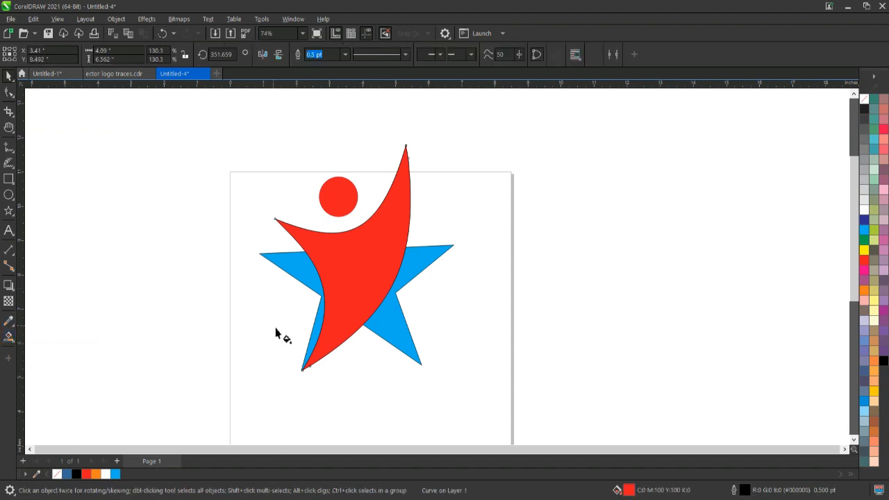
drag(361, 228, 306, 383)
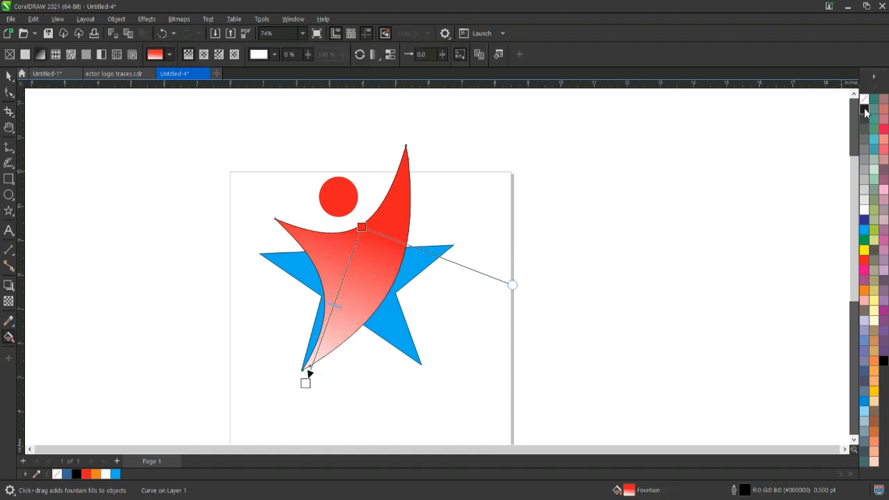
Change the white end of the red body's fountain fill to dark grey and shift its red start slightly toward the raised arm
drag(864, 122, 306, 383)
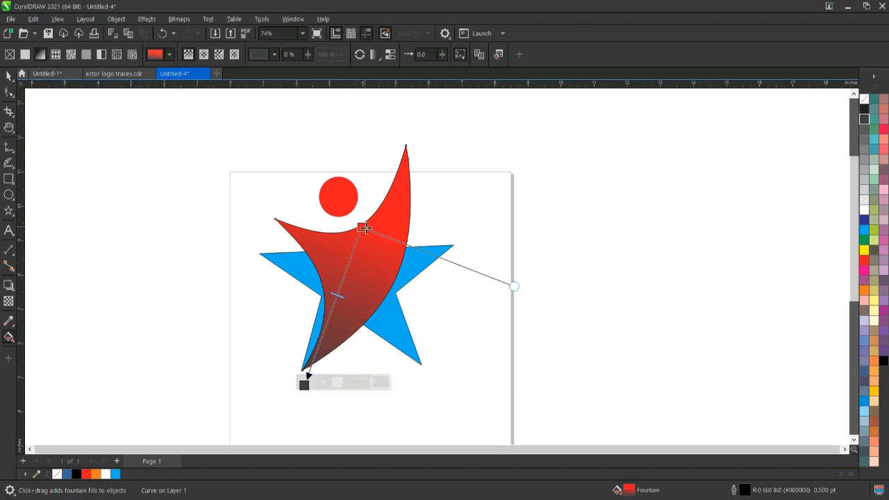
drag(364, 227, 368, 225)
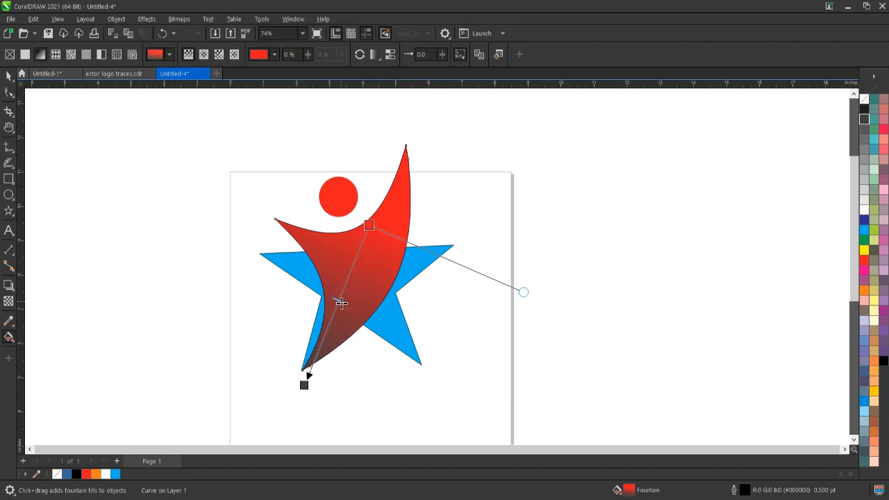
Apply a linear fountain fill from cyan to dark grey to the large star, running from its upper left to its lower-right point
click(393, 337)
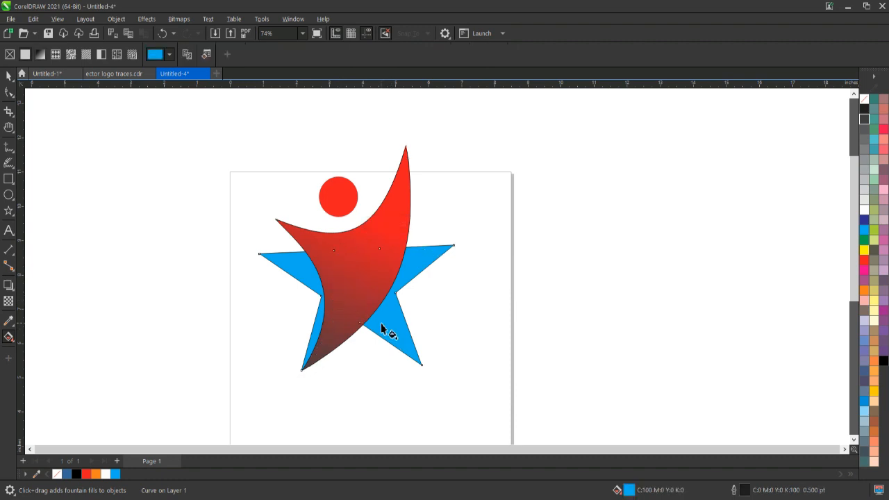
drag(304, 270, 402, 326)
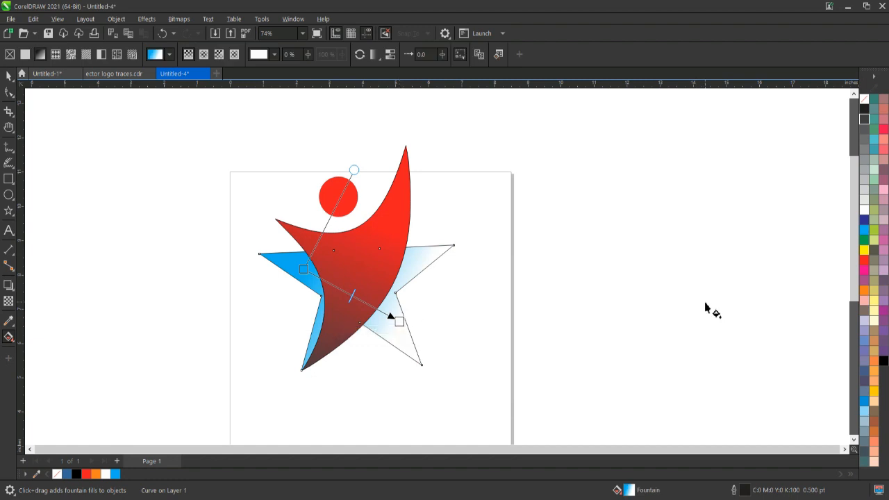
mouse_move(406, 345)
mouse_down()
mouse_move(399, 320)
mouse_move(417, 338)
mouse_up()
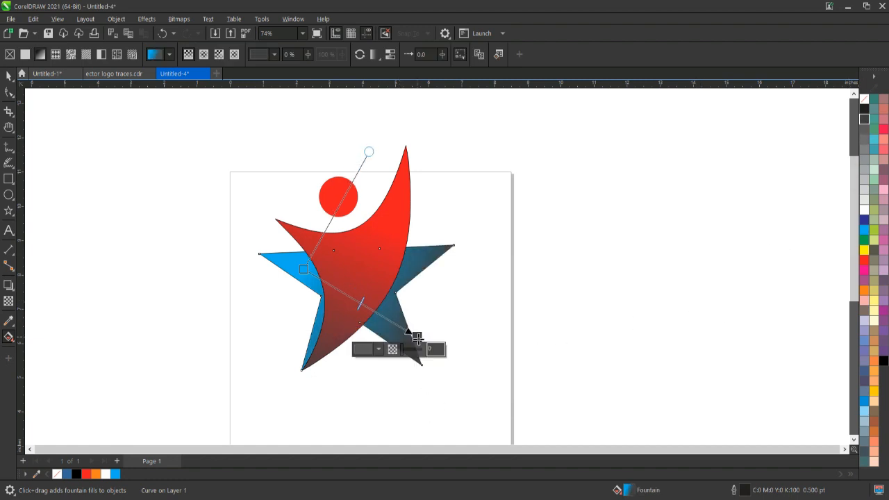
drag(360, 304, 379, 315)
drag(416, 337, 423, 354)
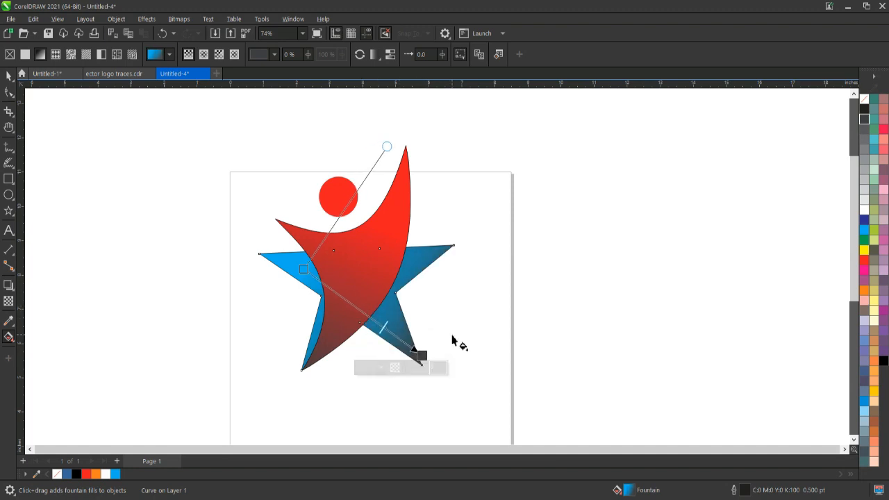
click(451, 341)
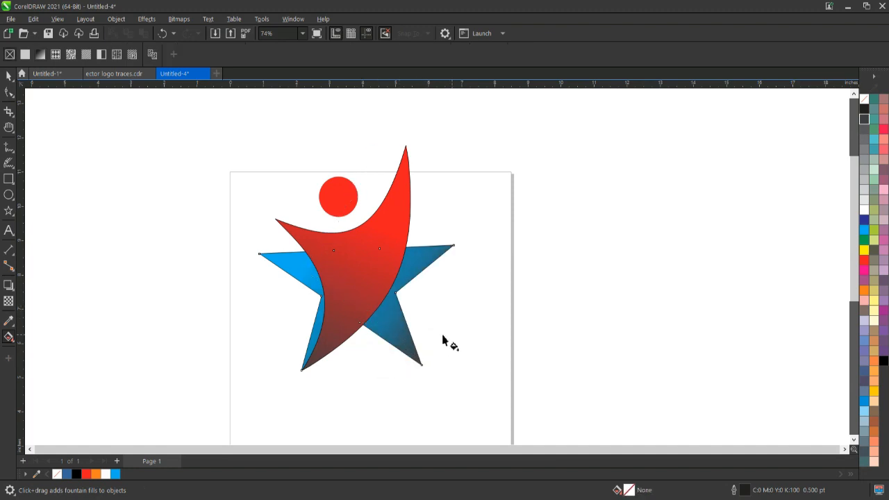
Remove the outline of the large blue star
click(8, 77)
click(346, 279)
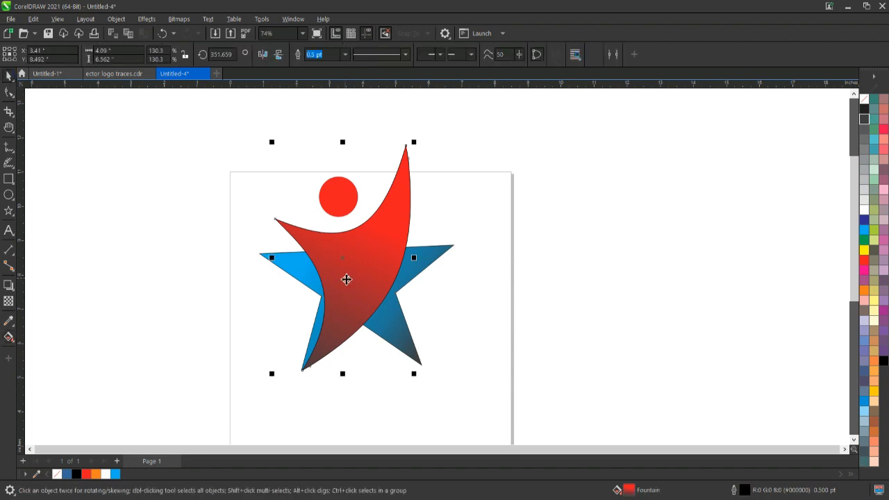
click(406, 334)
right_click(864, 102)
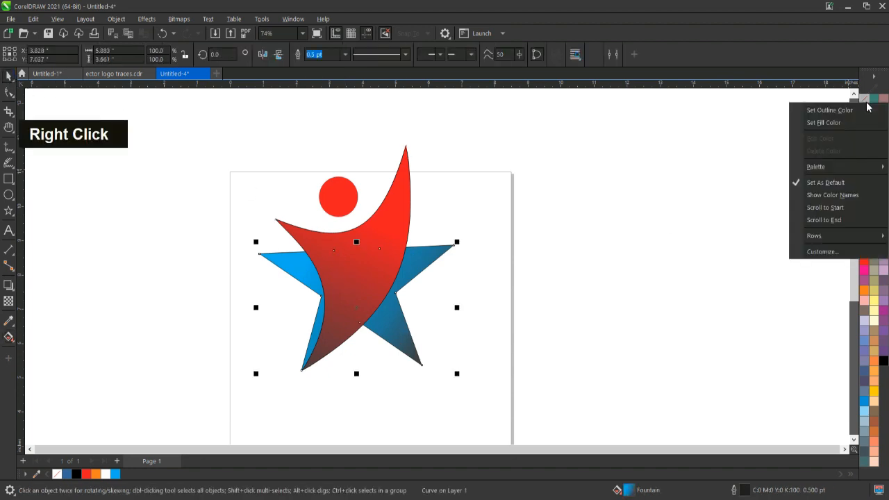
click(819, 114)
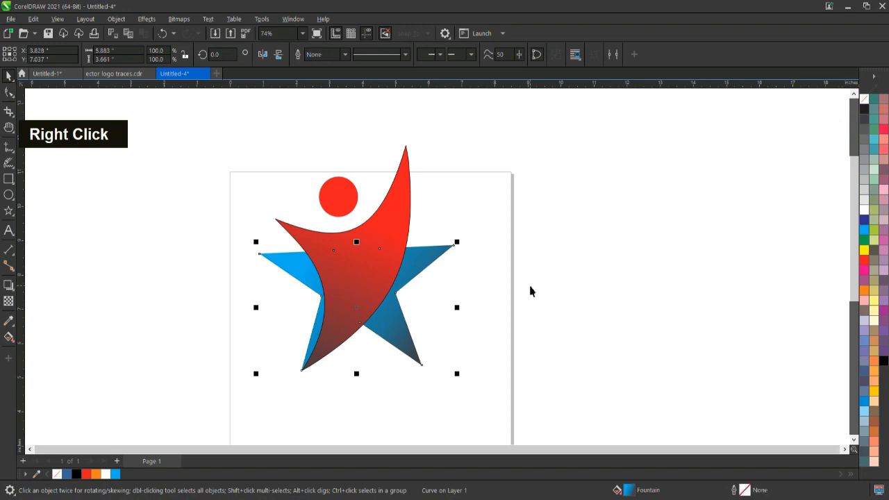
Give the red body shape a white outline 16 pt wide
click(370, 286)
right_click(857, 207)
right_click(866, 212)
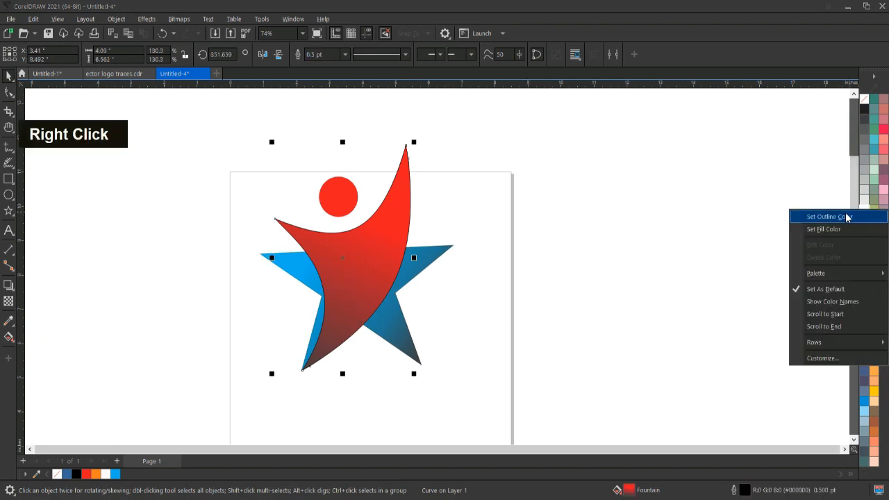
click(847, 215)
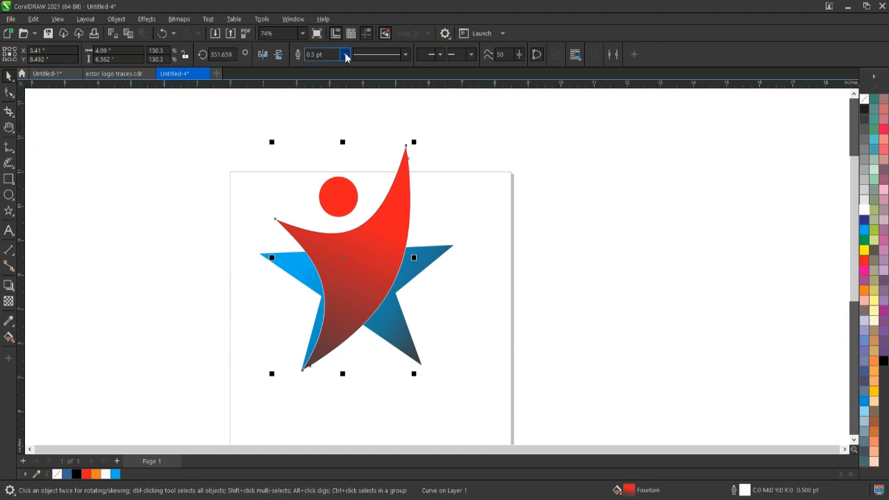
click(345, 54)
click(329, 164)
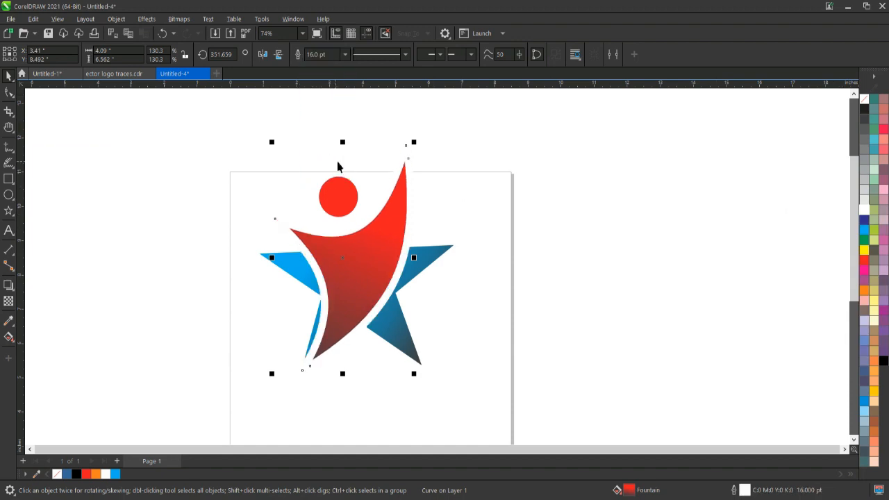
click(483, 208)
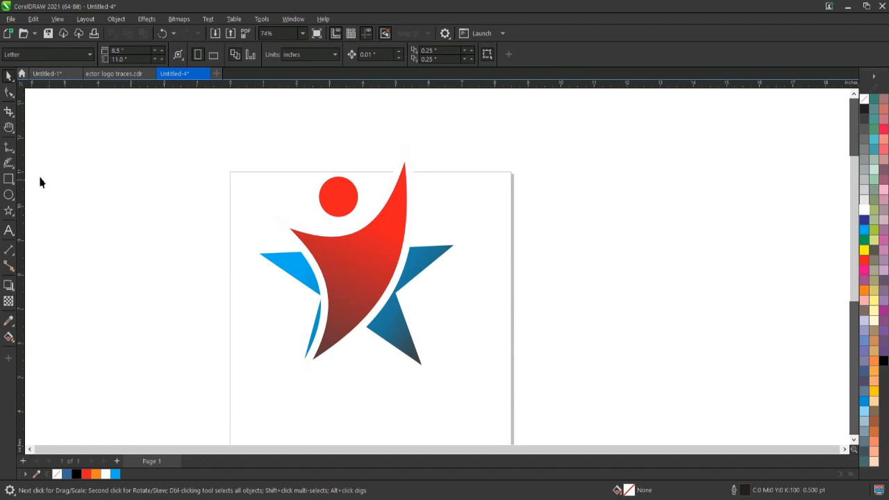
Draw two five-pointed stars, about 0.7 and 0.44 inches wide, above the tip of the figure's raised arm
click(8, 211)
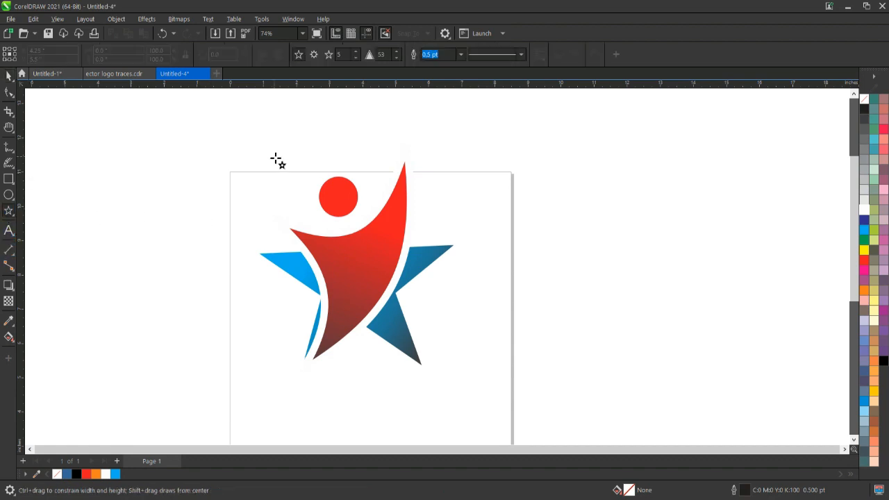
drag(391, 137, 431, 160)
key(space)
key(space)
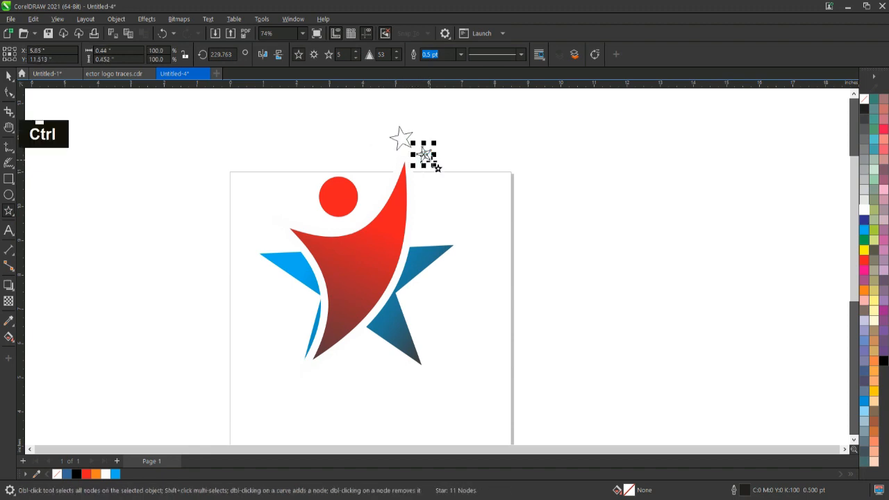
Duplicate the smaller star to the other side of the arm tip and scale the larger star down to about 89%
key(ctrl+d)
click(9, 77)
drag(431, 144, 384, 163)
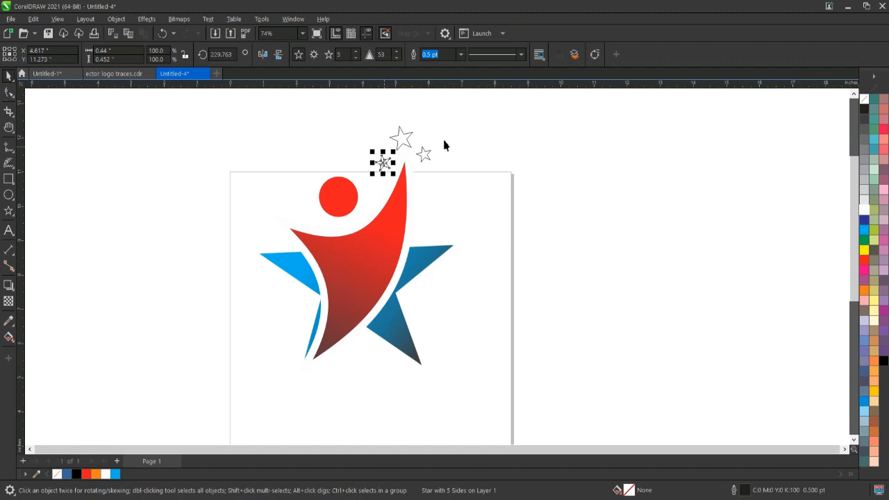
click(405, 139)
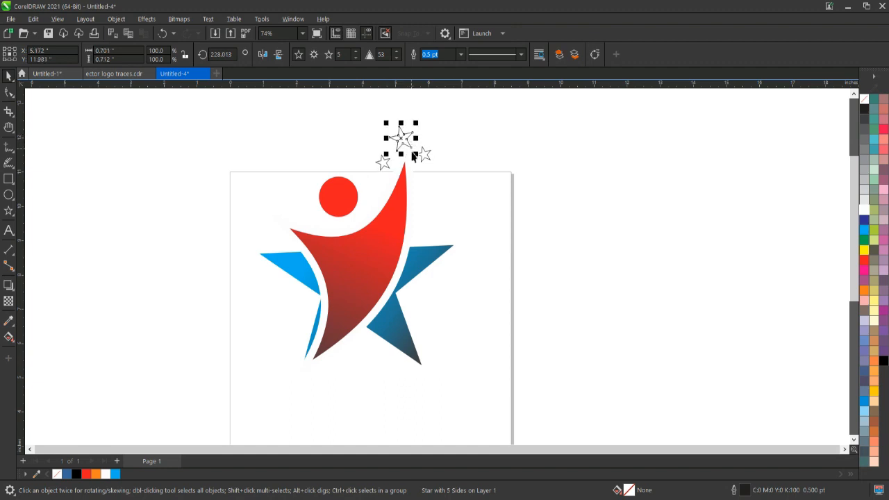
drag(414, 154, 419, 159)
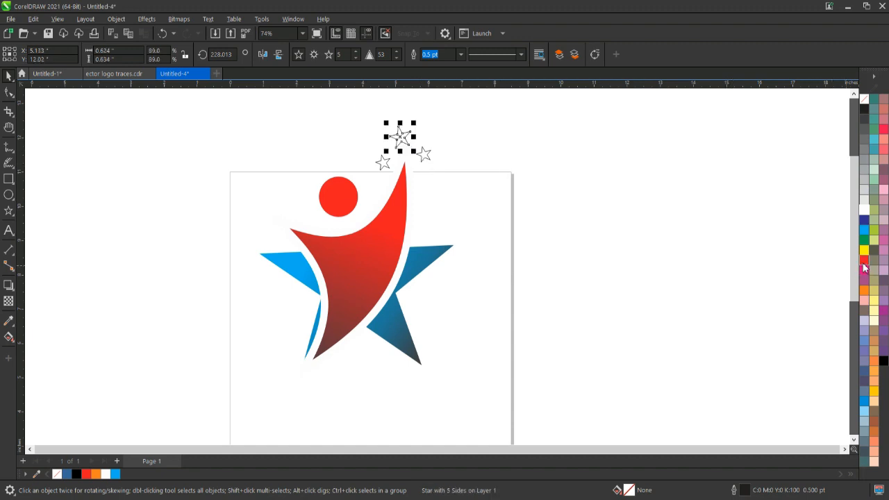
Fill the three small stars above the raised arm with red
click(864, 262)
click(424, 153)
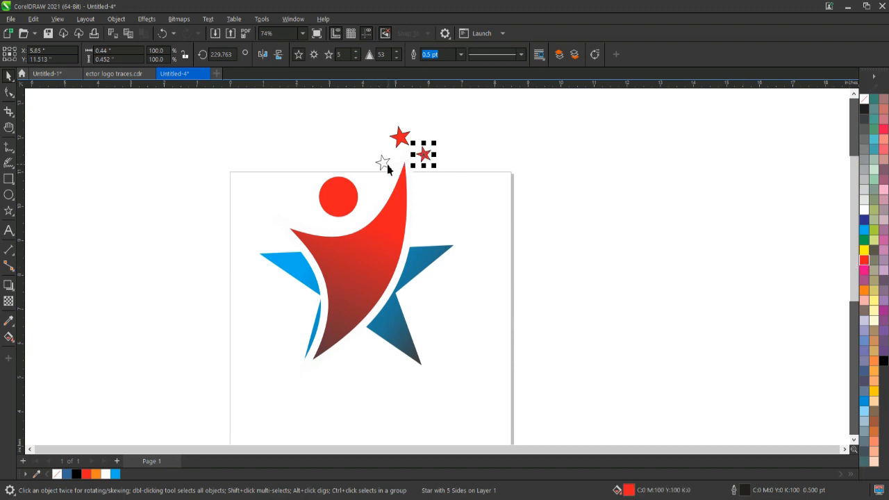
click(383, 163)
click(864, 262)
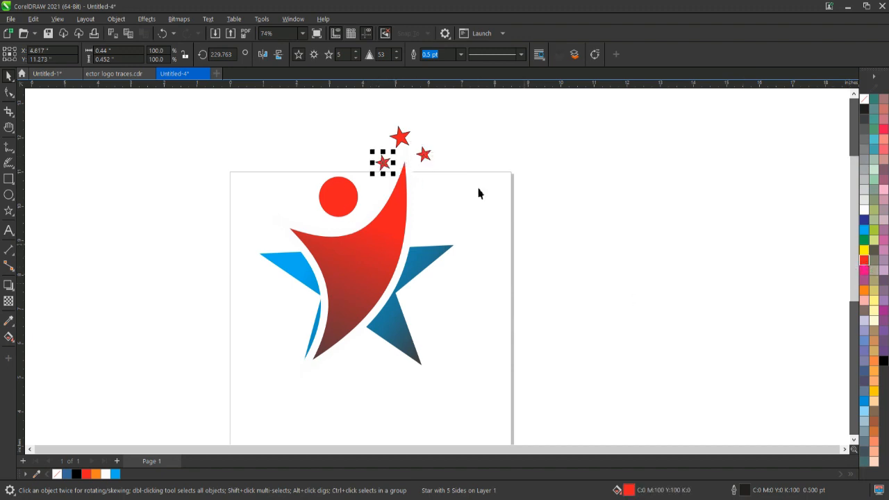
click(445, 206)
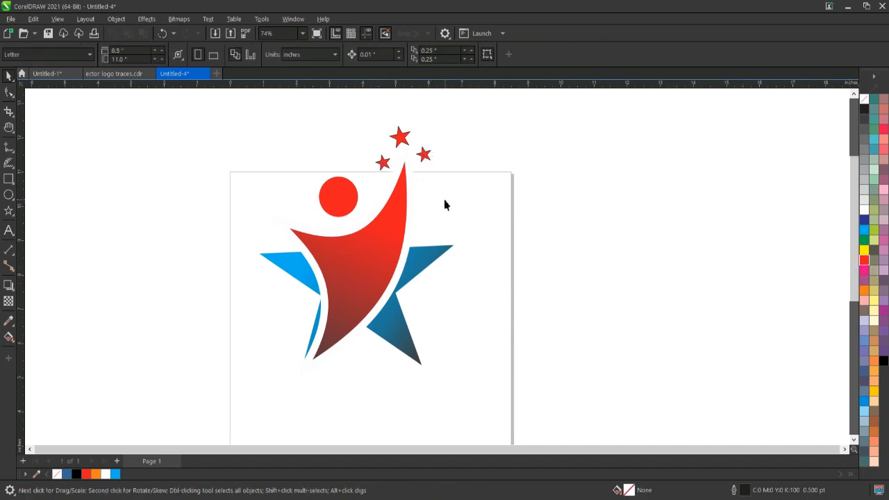
Remove the outlines of all three small red stars together
click(400, 137)
shift+click(383, 163)
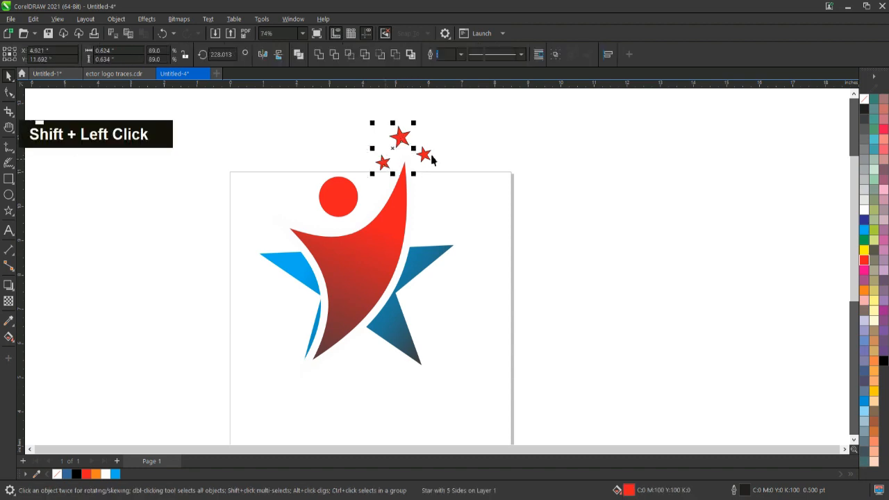
shift+click(423, 156)
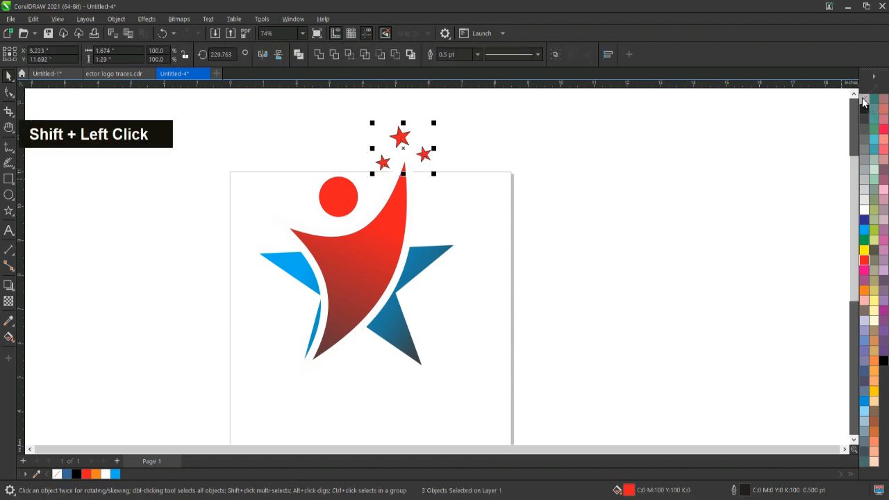
right_click(864, 103)
click(842, 104)
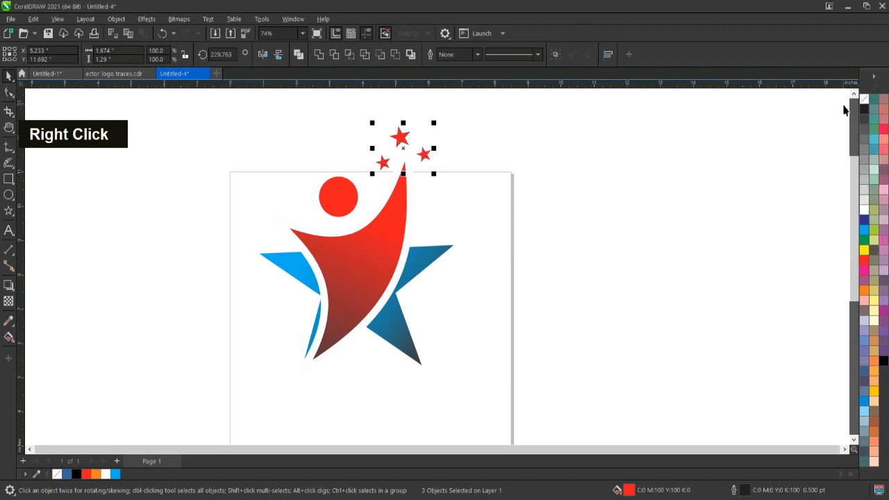
click(644, 189)
Move the entire logo down to the middle of the page and show the finished design in full-screen preview
scroll(455, 244, down, 2)
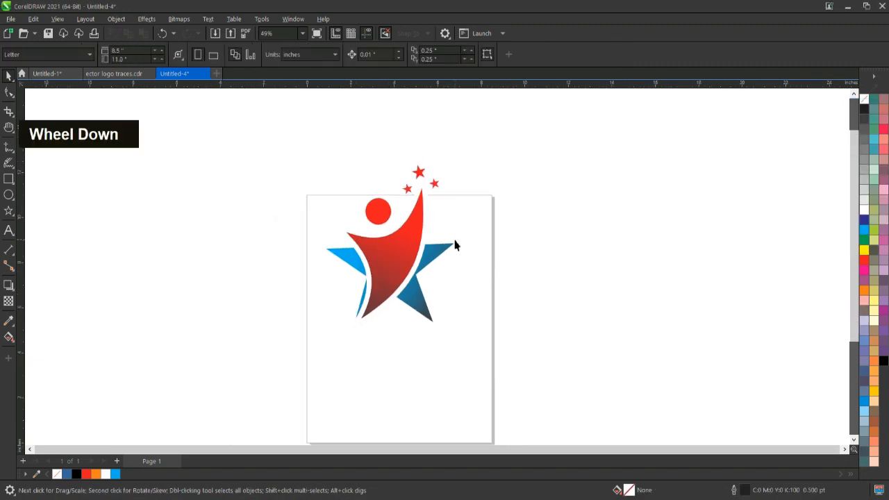
drag(297, 257, 481, 346)
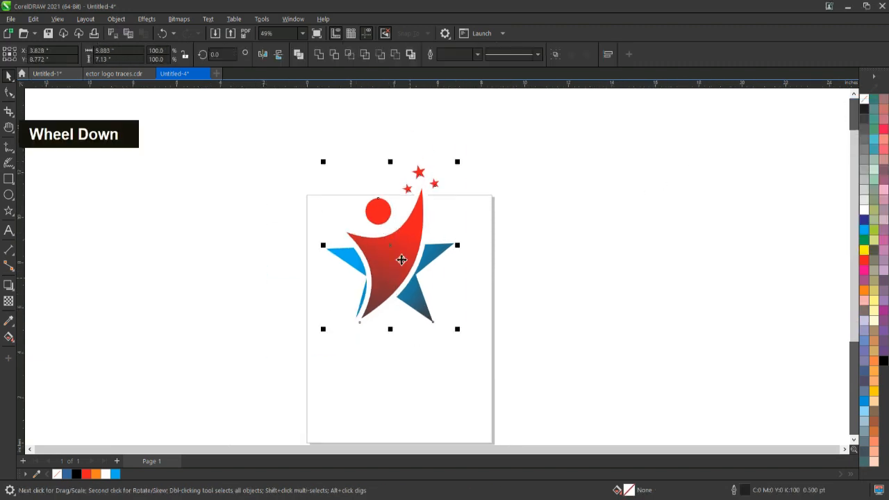
drag(391, 247, 400, 312)
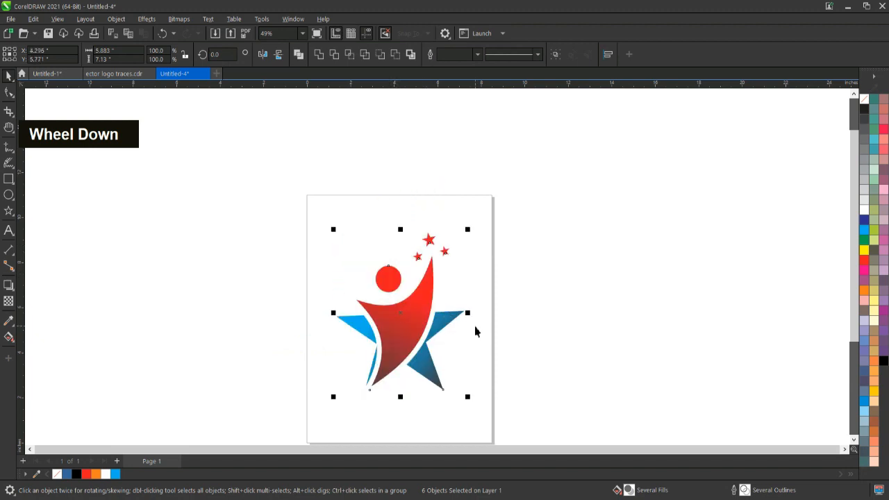
click(853, 438)
click(508, 410)
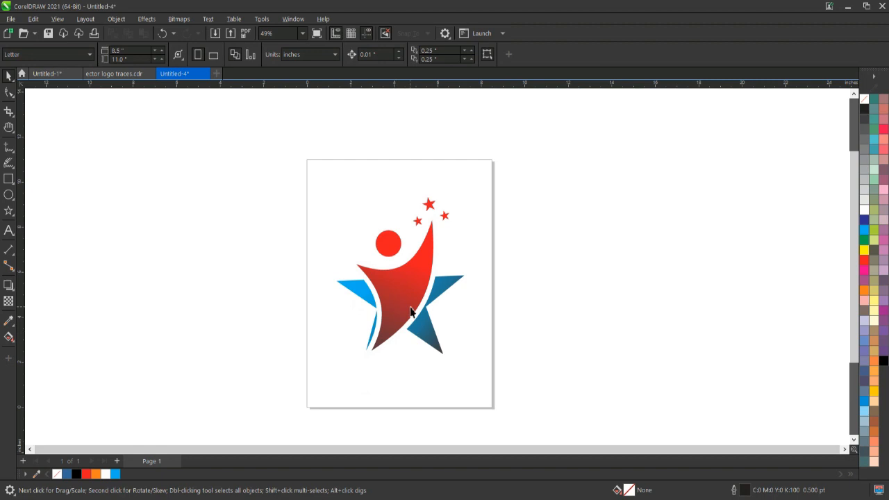
scroll(410, 312, up, 1)
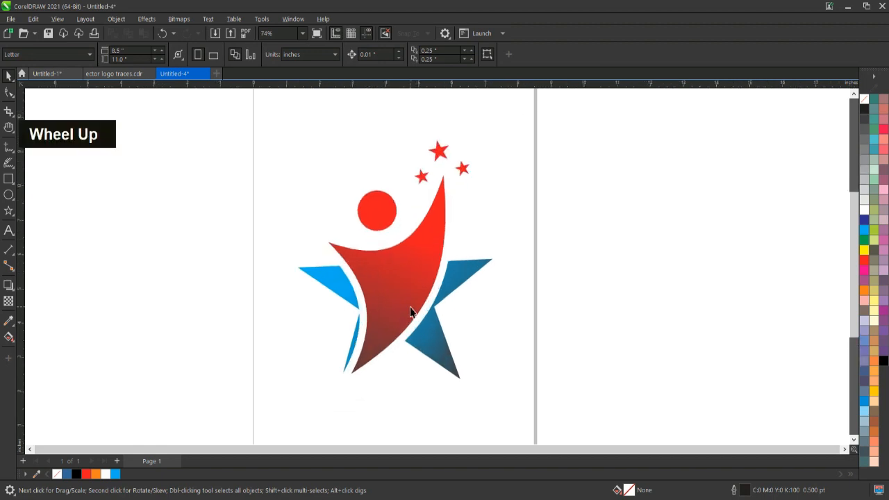
click(317, 34)
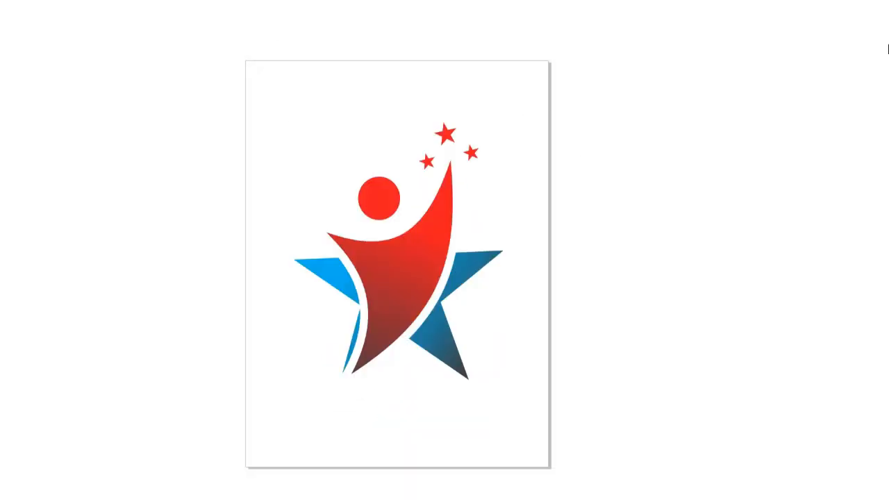